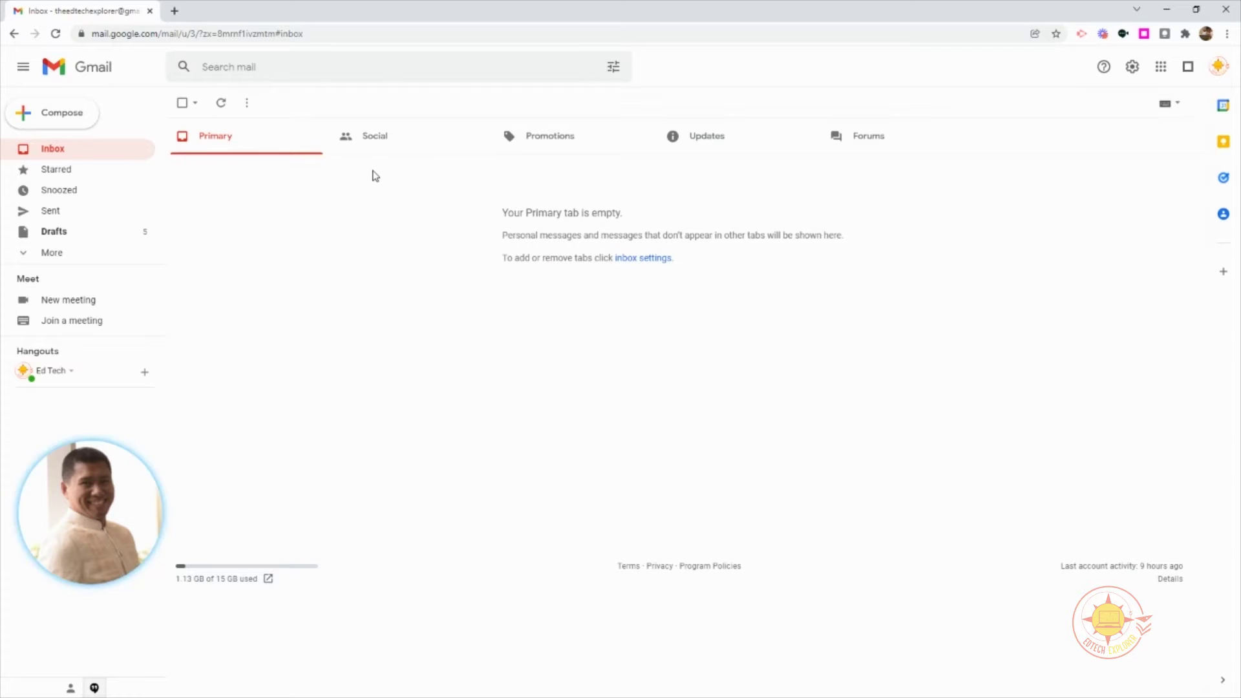
Step: Open a New Message compose window with the C shortcut from the Primary inbox
{"action": "key", "text": "c"}
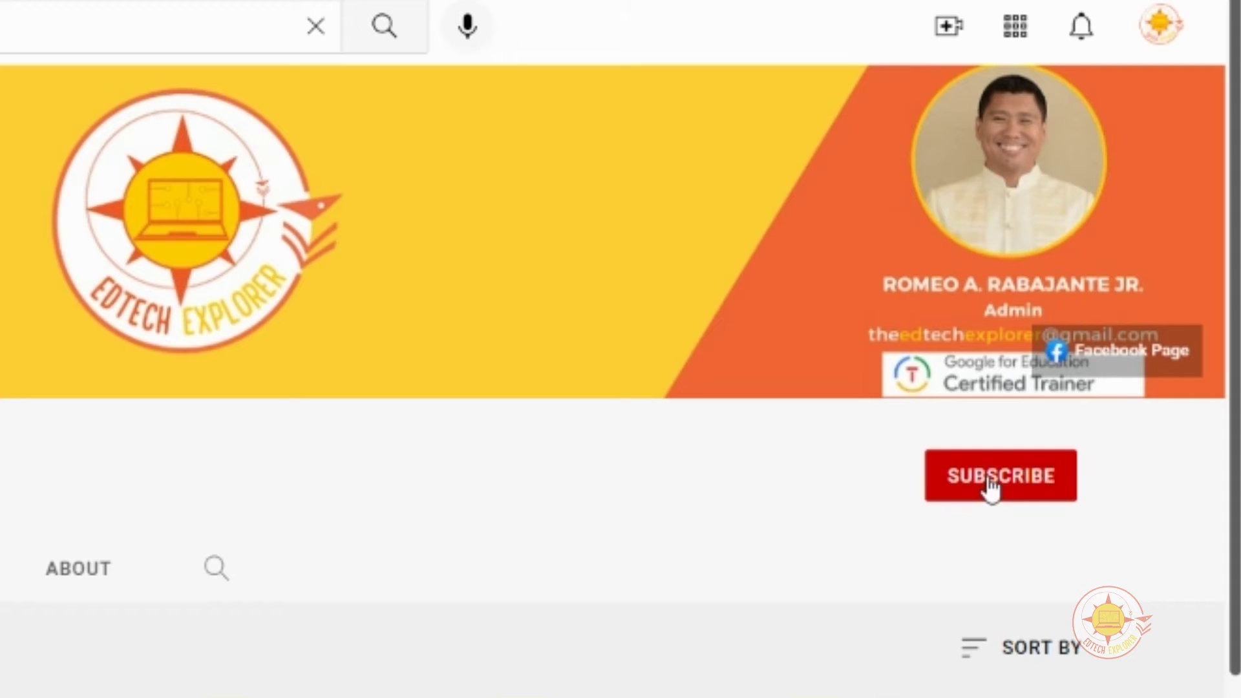
Step: Subscribe to the EdTech Explorer channel and turn on its notifications
{"action": "left_click", "coordinate": [1109, 303]}
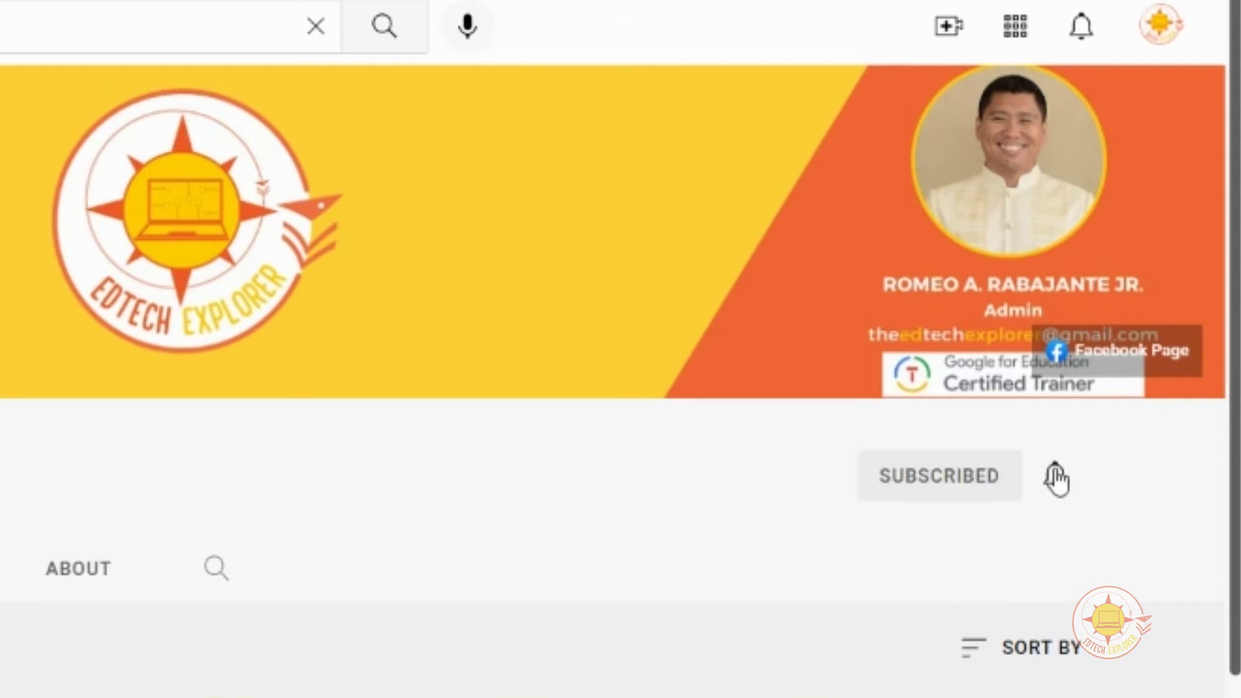
{"action": "left_click", "coordinate": [1055, 477]}
{"action": "left_click", "coordinate": [982, 519]}
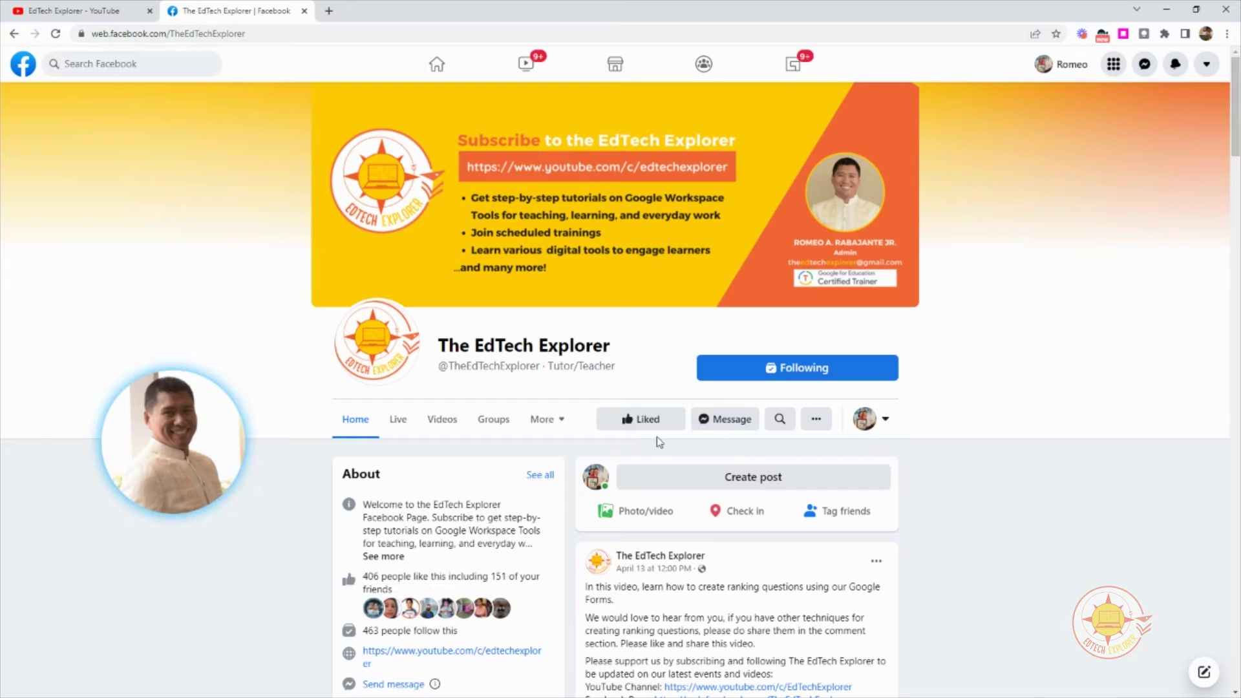
{"action": "left_click", "coordinate": [646, 423]}
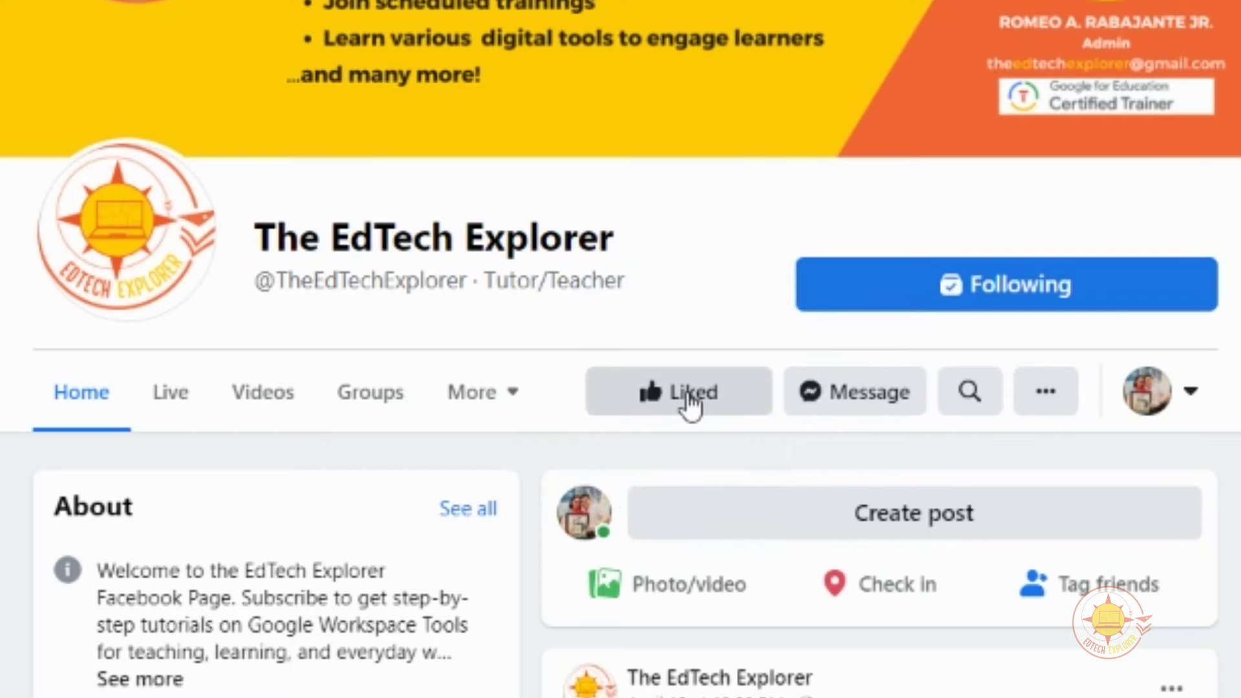
{"action": "left_click", "coordinate": [814, 305]}
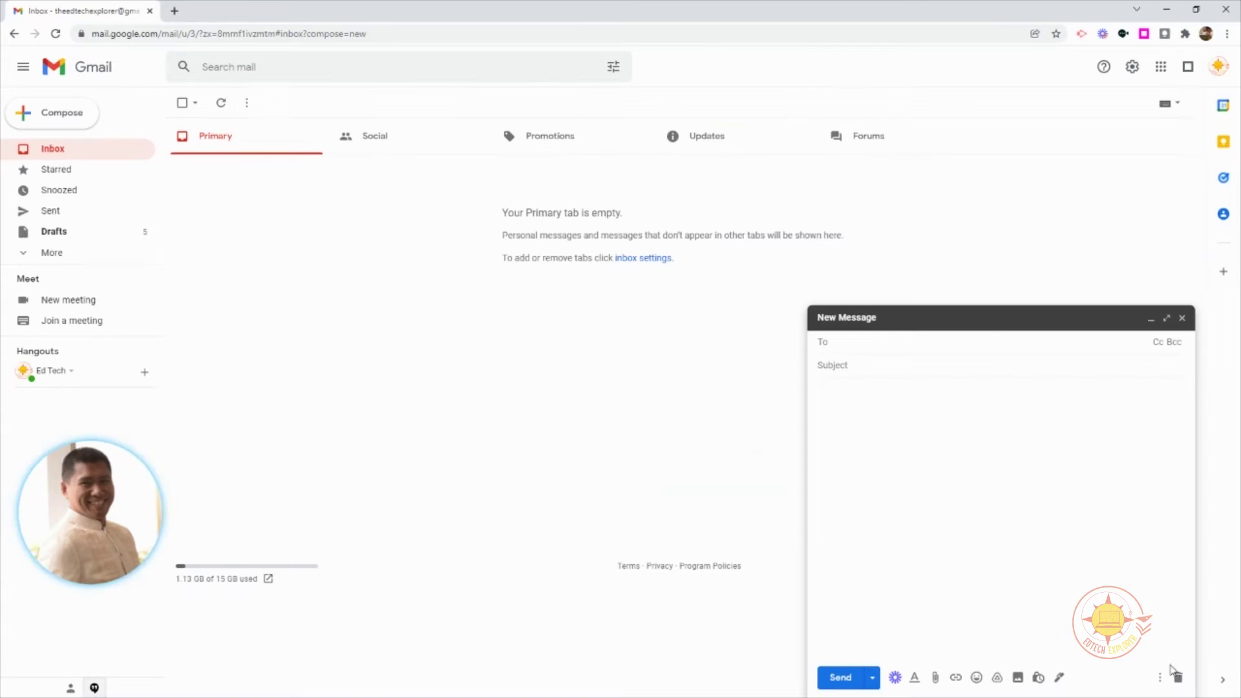
Step: Discard the New Message draft
{"action": "left_click", "coordinate": [1174, 673]}
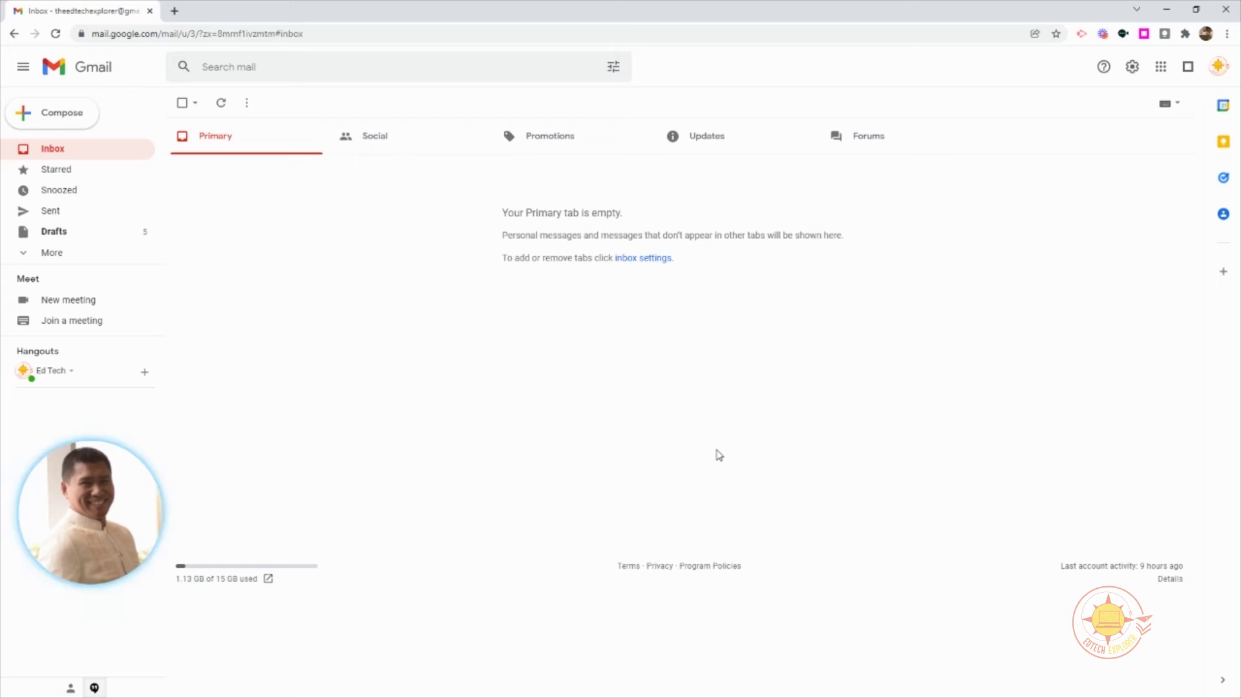
Step: Open Gmail's full settings page at the General section
{"action": "left_click", "coordinate": [1130, 66]}
{"action": "left_click", "coordinate": [1131, 68]}
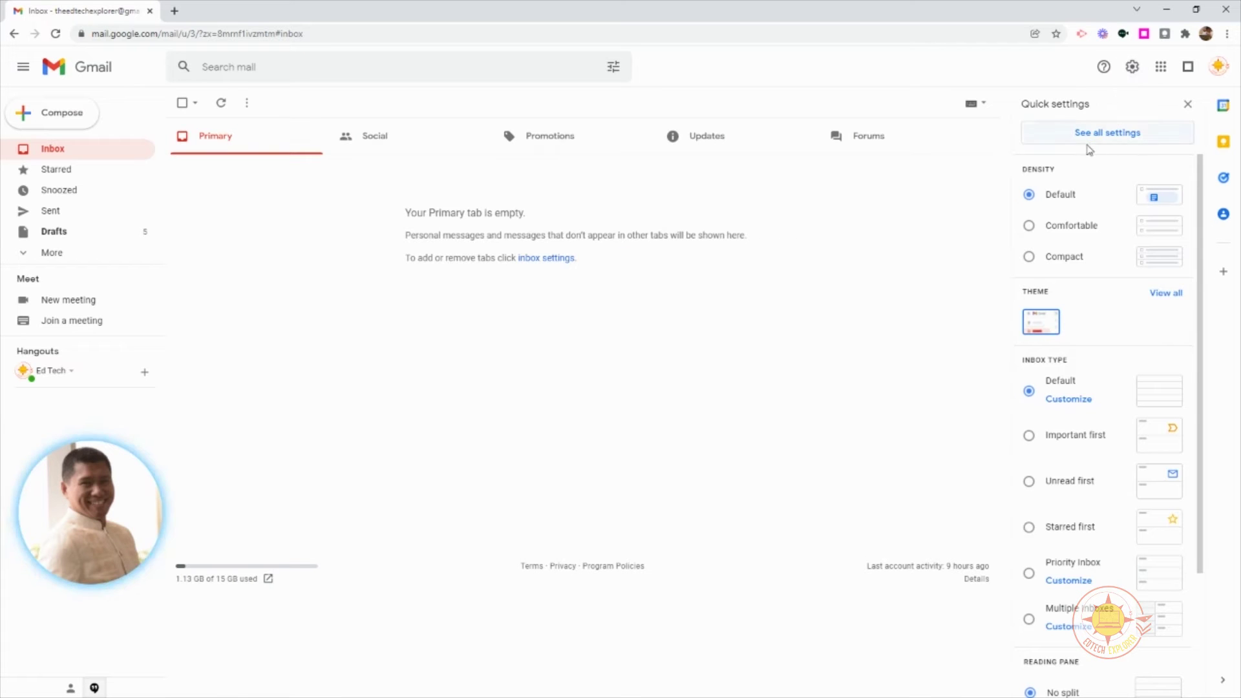
{"action": "left_click", "coordinate": [1084, 137]}
{"action": "left_click", "coordinate": [1086, 137]}
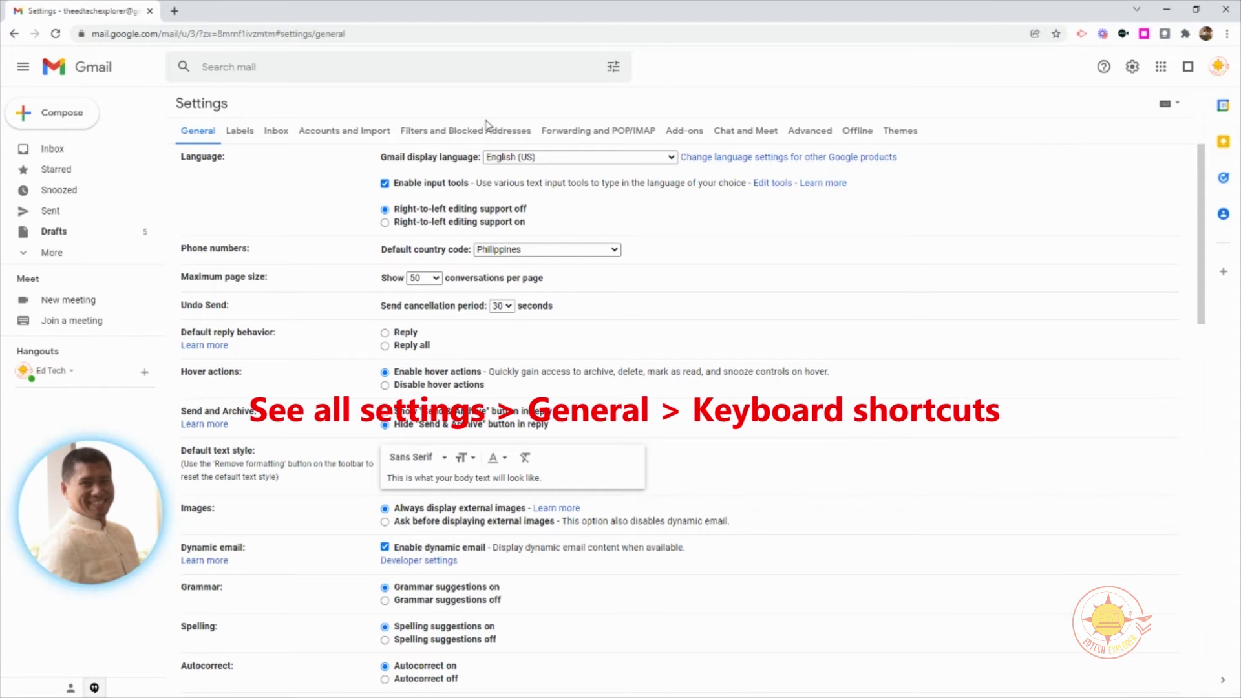
{"action": "left_click", "coordinate": [198, 134]}
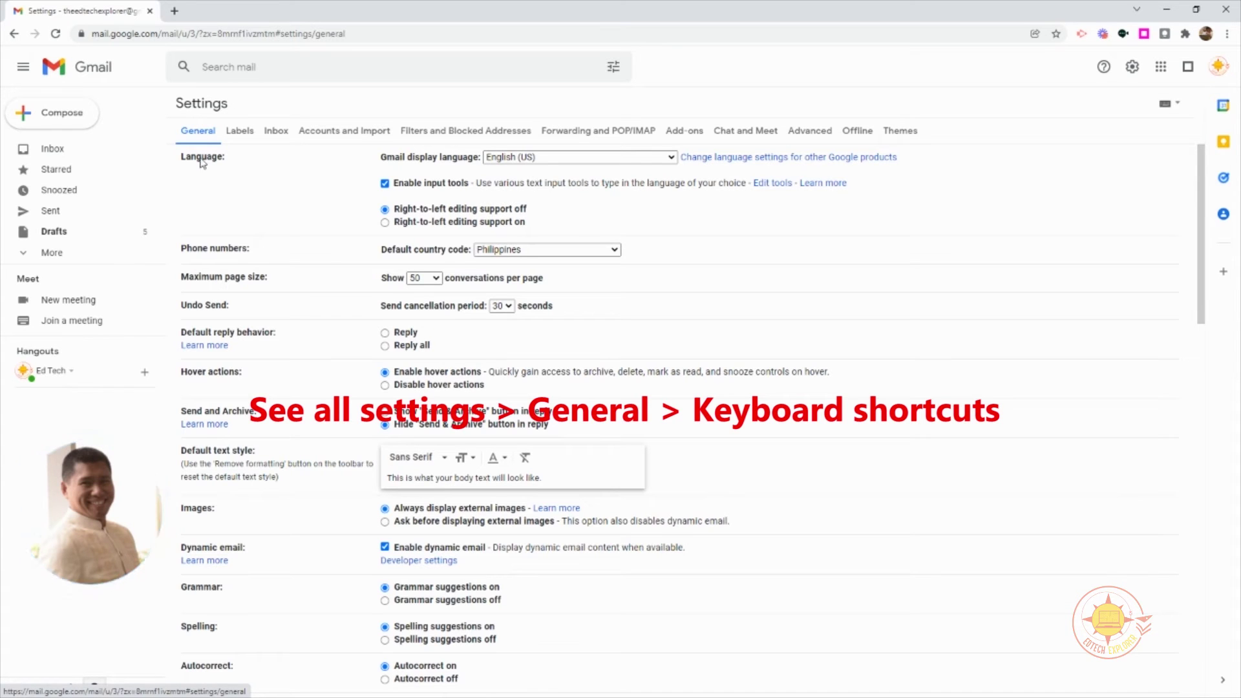
Step: Turn Keyboard shortcuts on and save the General settings changes
{"action": "scroll", "coordinate": [255, 221], "scroll_direction": "down", "scroll_amount": 1}
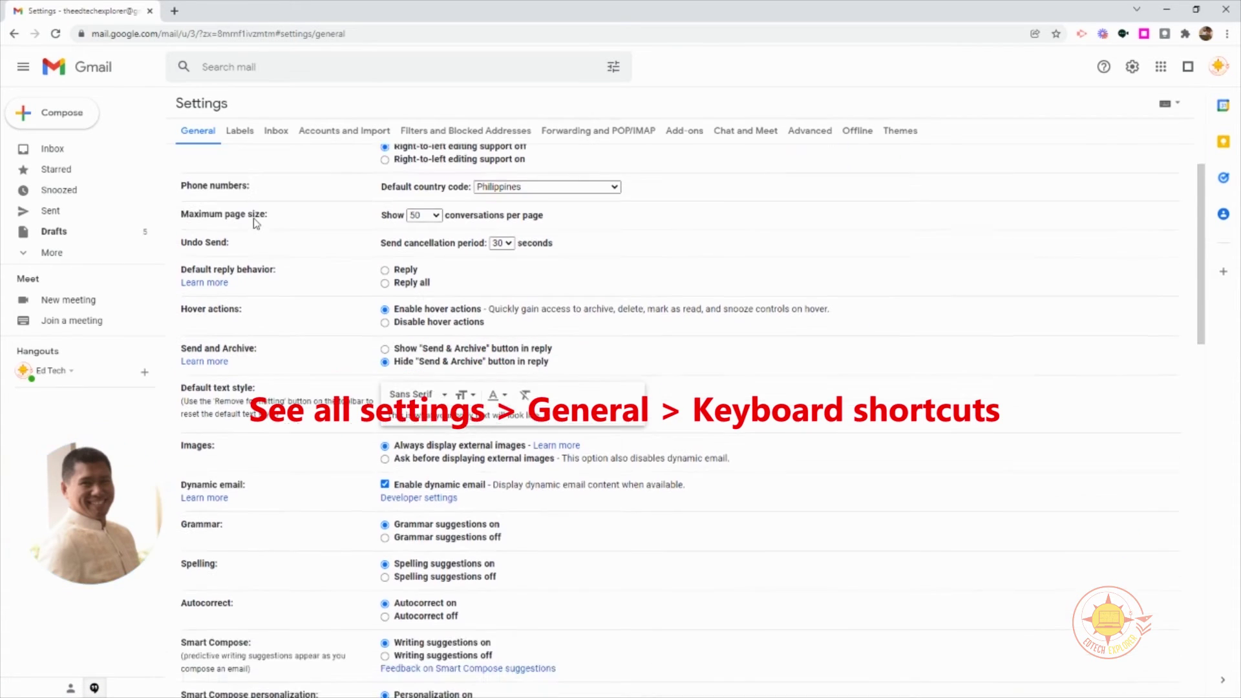
{"action": "scroll", "coordinate": [254, 218], "scroll_direction": "down", "scroll_amount": 2}
{"action": "scroll", "coordinate": [254, 219], "scroll_direction": "down", "scroll_amount": 1}
{"action": "scroll", "coordinate": [253, 219], "scroll_direction": "down", "scroll_amount": 1}
{"action": "scroll", "coordinate": [254, 215], "scroll_direction": "down", "scroll_amount": 1}
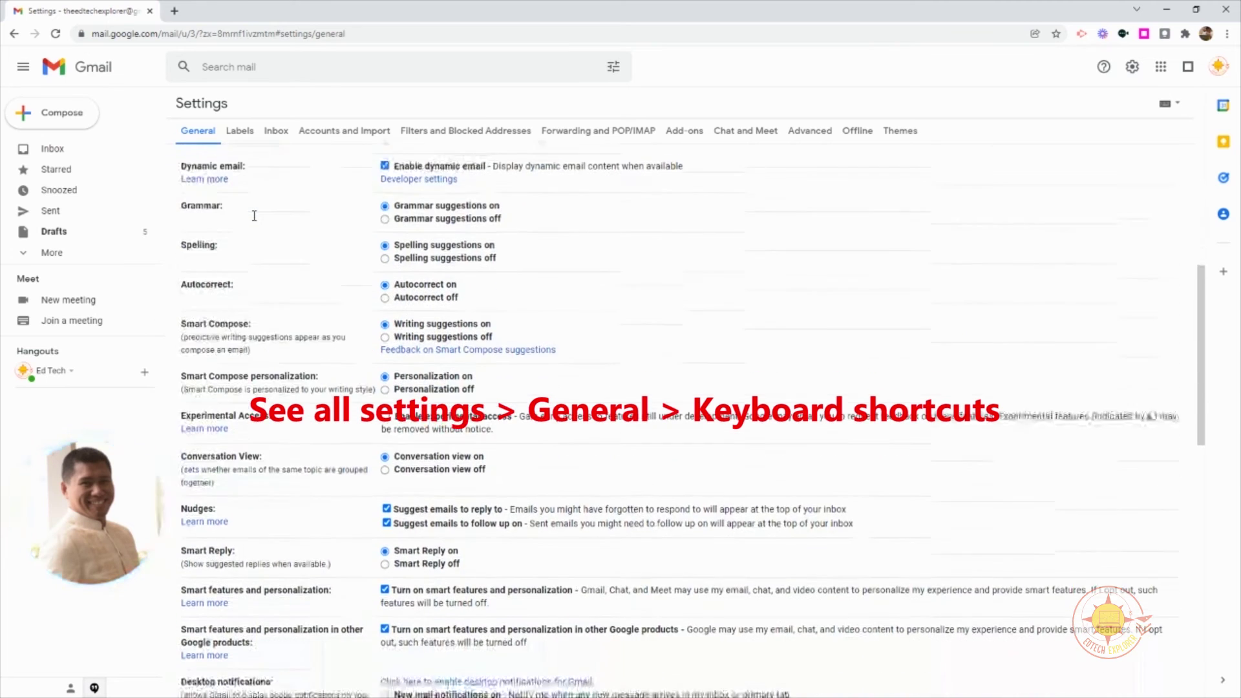
{"action": "scroll", "coordinate": [254, 215], "scroll_direction": "down", "scroll_amount": 1}
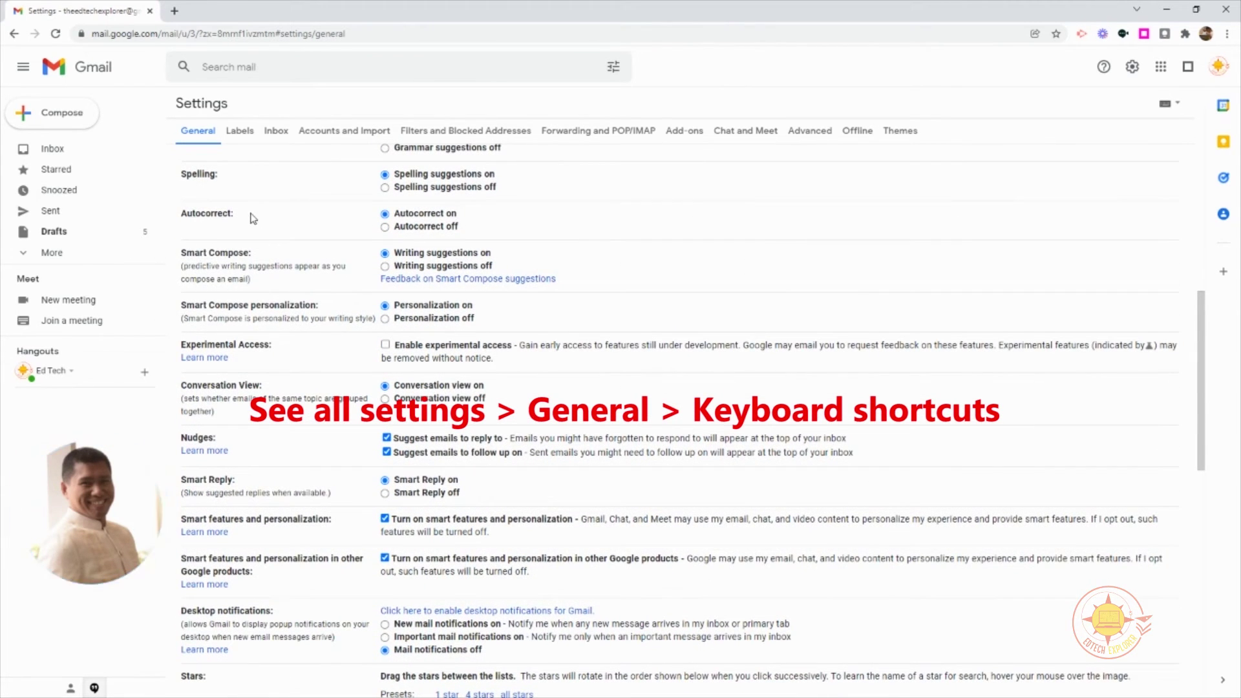
{"action": "scroll", "coordinate": [253, 218], "scroll_direction": "down", "scroll_amount": 1}
{"action": "scroll", "coordinate": [248, 214], "scroll_direction": "down", "scroll_amount": 2}
{"action": "scroll", "coordinate": [249, 215], "scroll_direction": "down", "scroll_amount": 1}
{"action": "scroll", "coordinate": [258, 258], "scroll_direction": "down", "scroll_amount": 1}
{"action": "scroll", "coordinate": [268, 301], "scroll_direction": "down", "scroll_amount": 1}
{"action": "scroll", "coordinate": [267, 301], "scroll_direction": "down", "scroll_amount": 2}
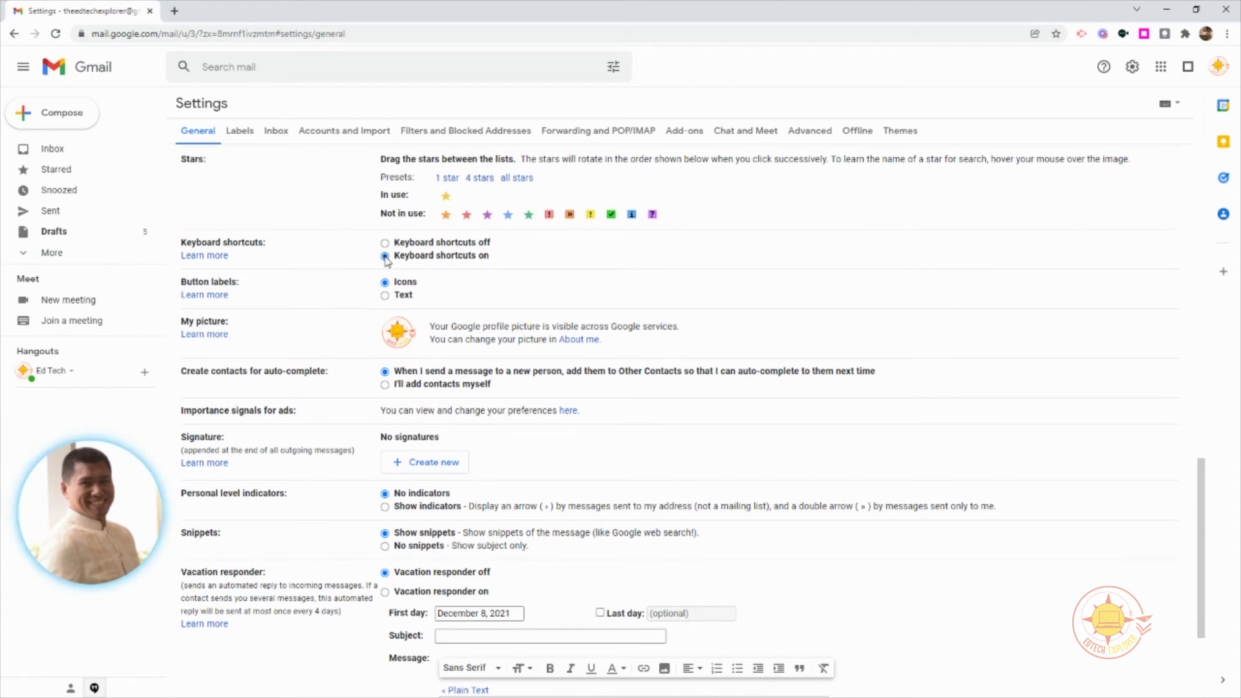
{"action": "scroll", "coordinate": [391, 266], "scroll_direction": "down", "scroll_amount": 3}
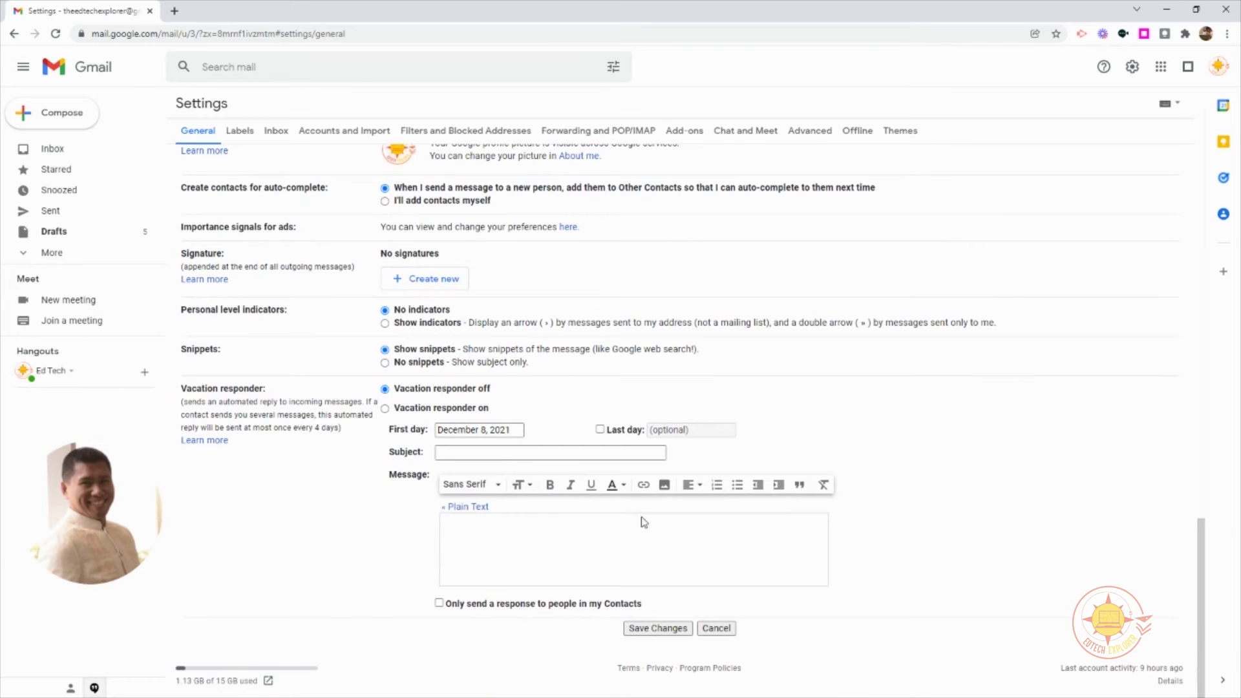
{"action": "left_click", "coordinate": [659, 632]}
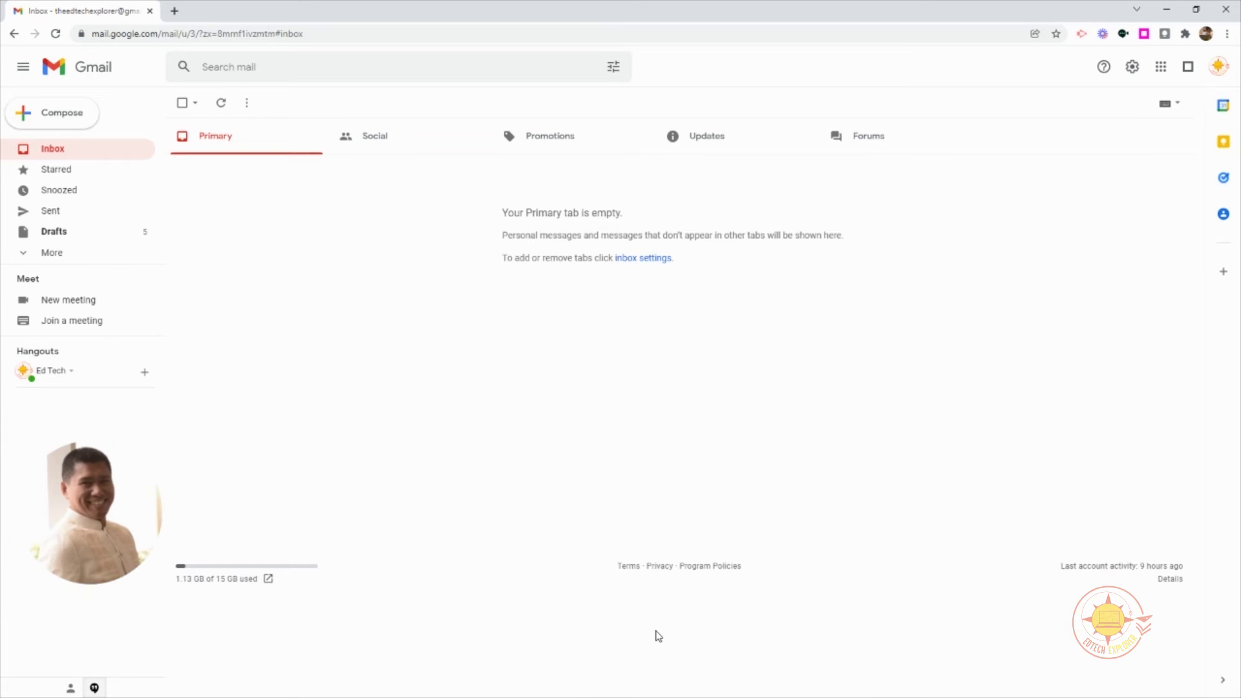
Step: With shortcuts enabled, open a New Message window by pressing C in the inbox
{"action": "left_click", "coordinate": [374, 176]}
{"action": "left_click", "coordinate": [374, 176]}
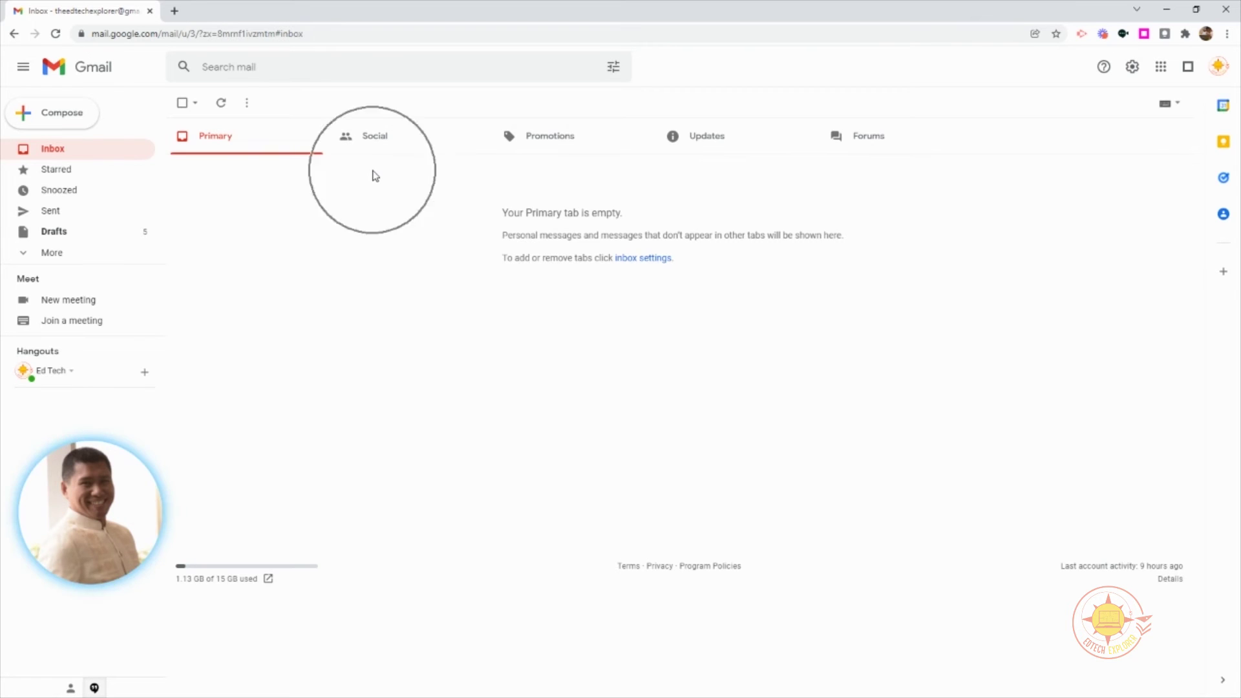
{"action": "left_click", "coordinate": [374, 176]}
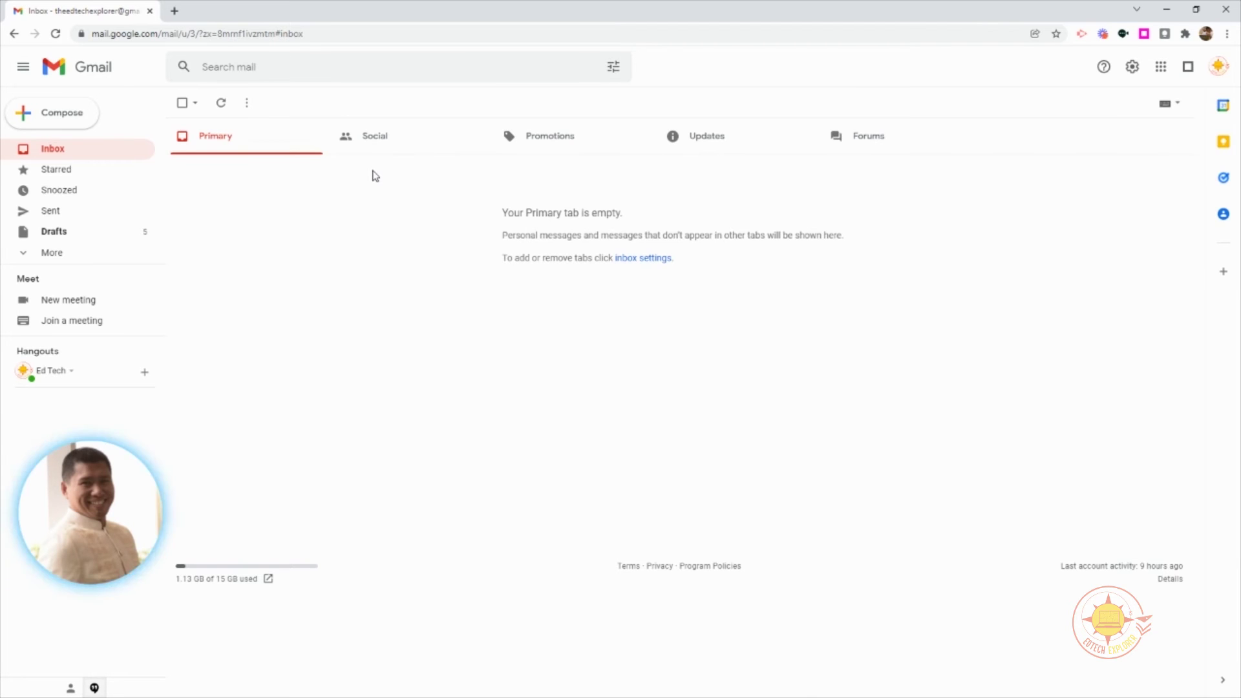
{"action": "key", "text": "c"}
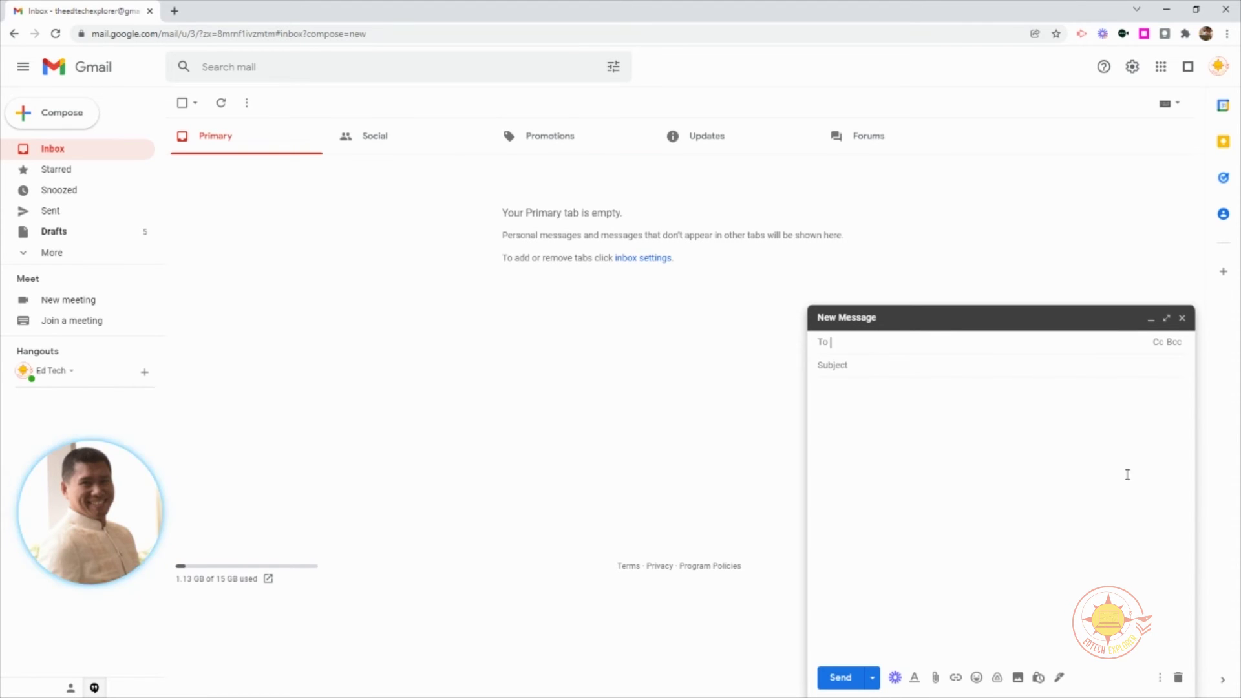
Step: Write 'q - compose email', 'R - Quick reply', 'A - reply to all' and 'shift /' on separate lines
{"action": "left_click", "coordinate": [941, 433]}
{"action": "type", "text": "q"}
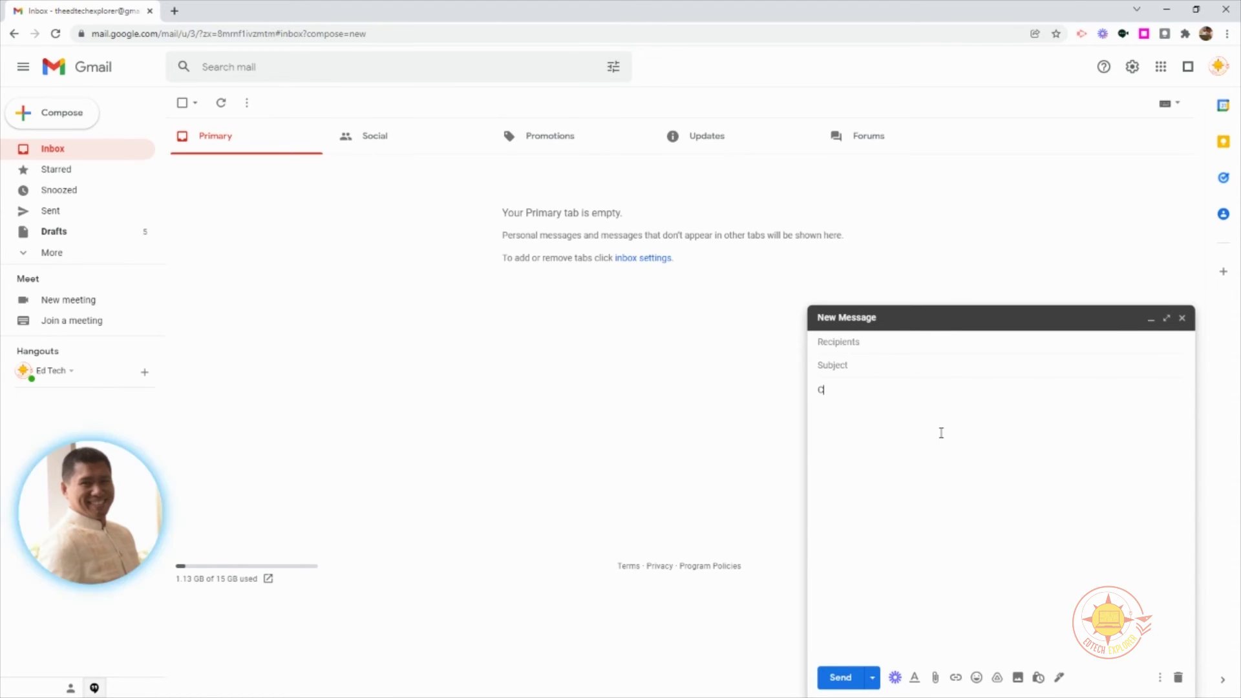
{"action": "type", "text": " -"}
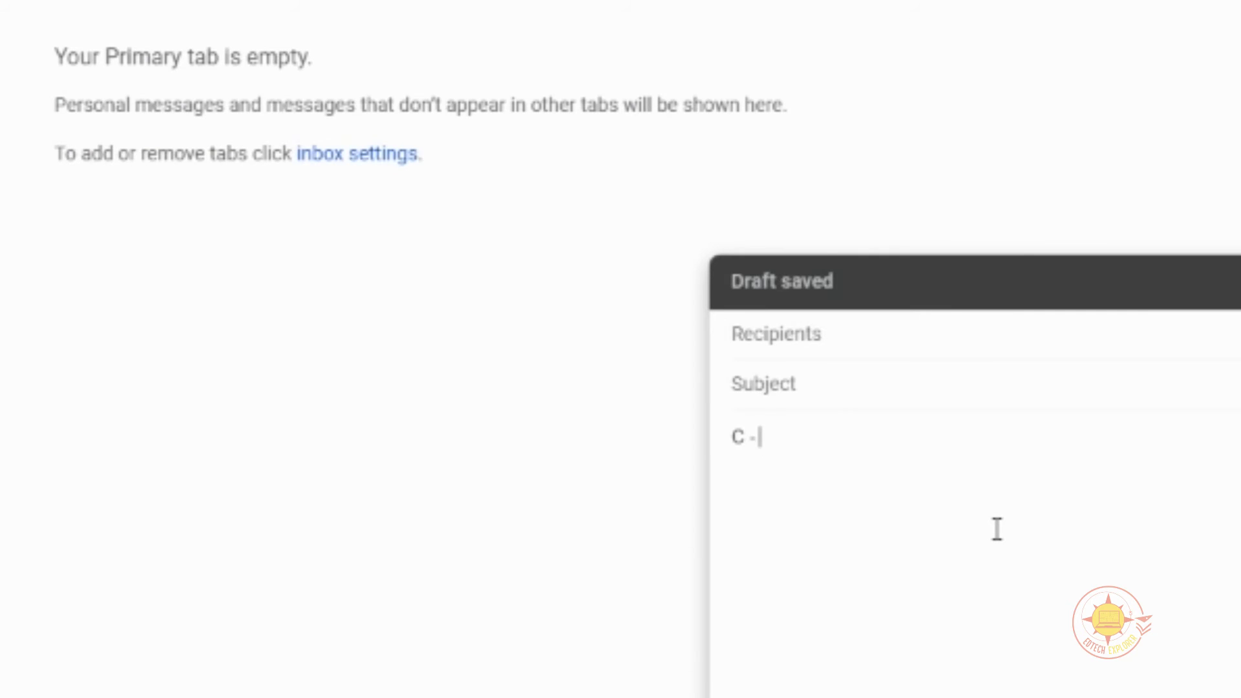
{"action": "type", "text": " compose email"}
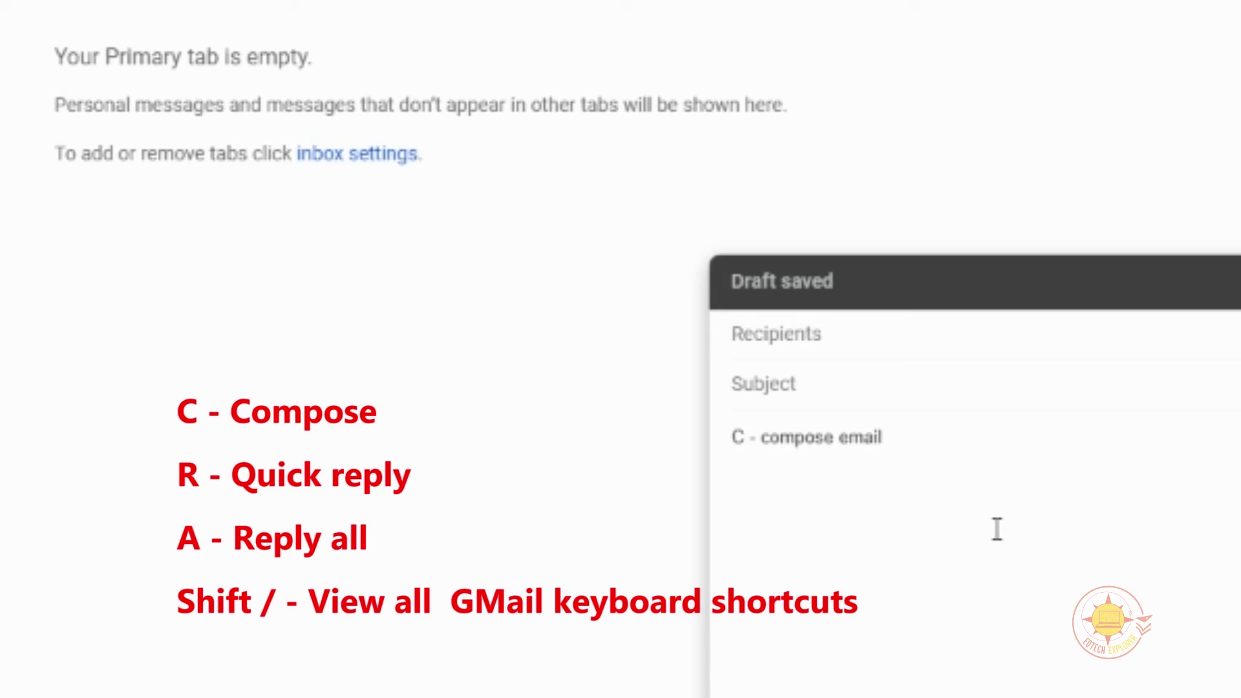
{"action": "key", "text": "Return"}
{"action": "type", "text": "R - Quick reply"}
{"action": "key", "text": "Return"}
{"action": "type", "text": "A -"}
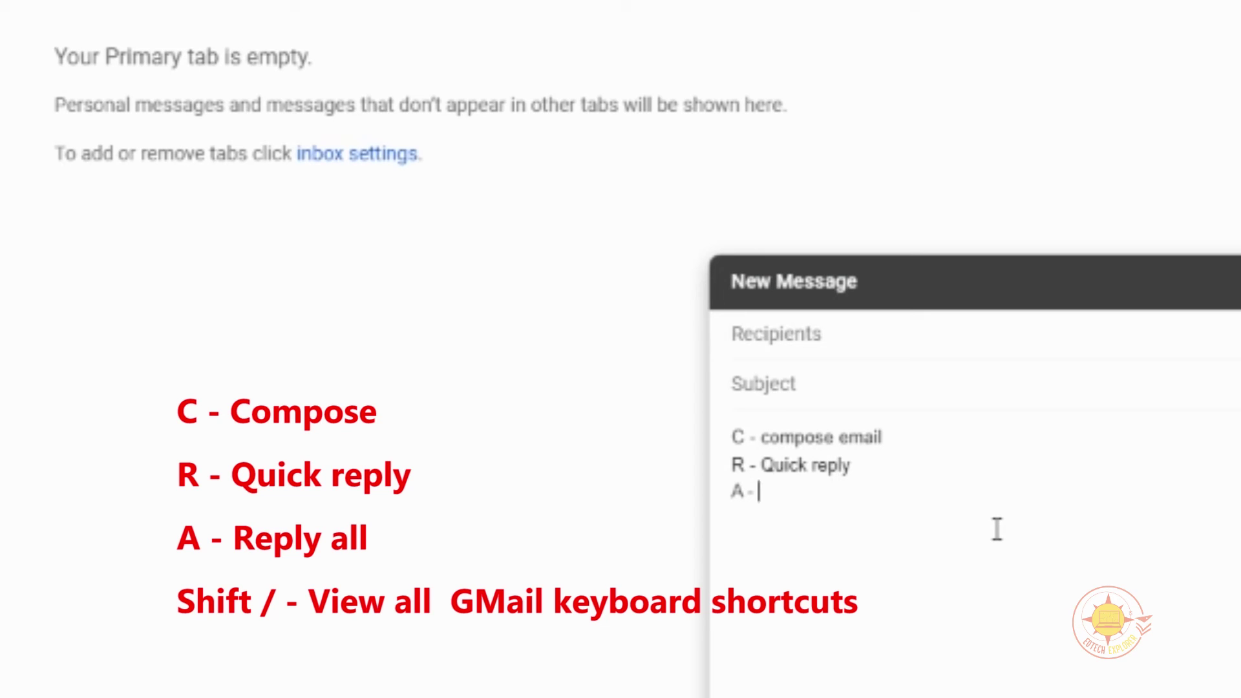
{"action": "type", "text": " reply to all"}
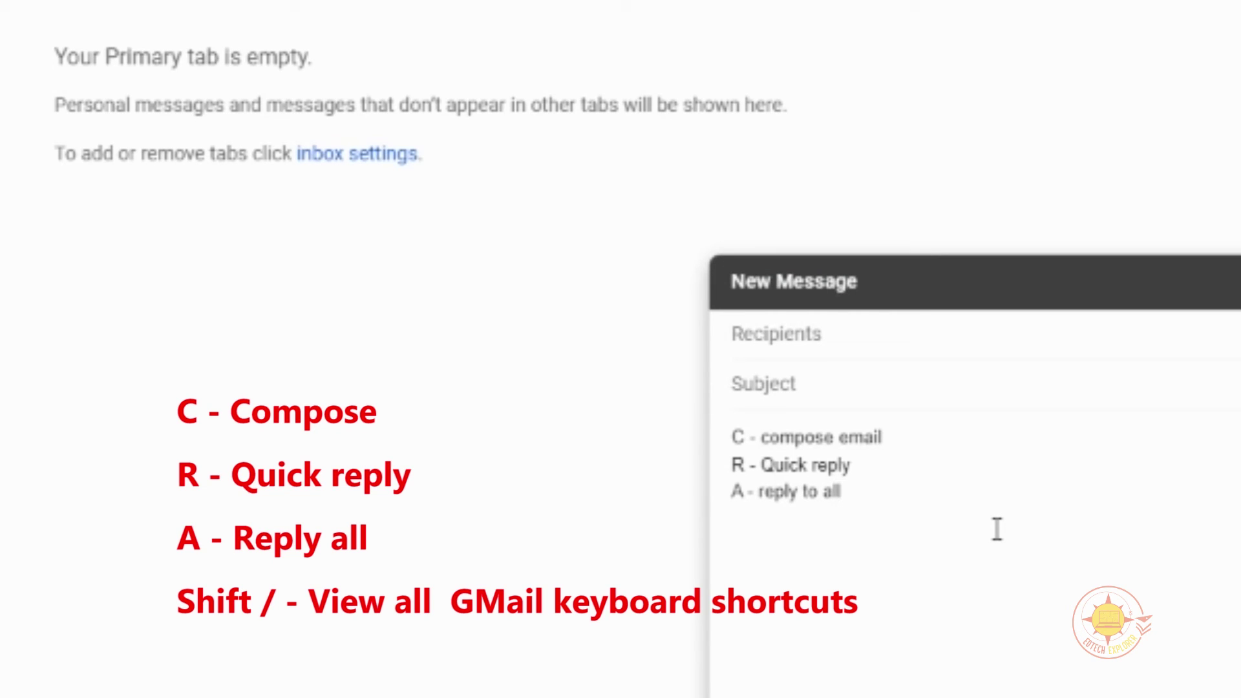
{"action": "key", "text": "Return"}
{"action": "key", "text": "Return"}
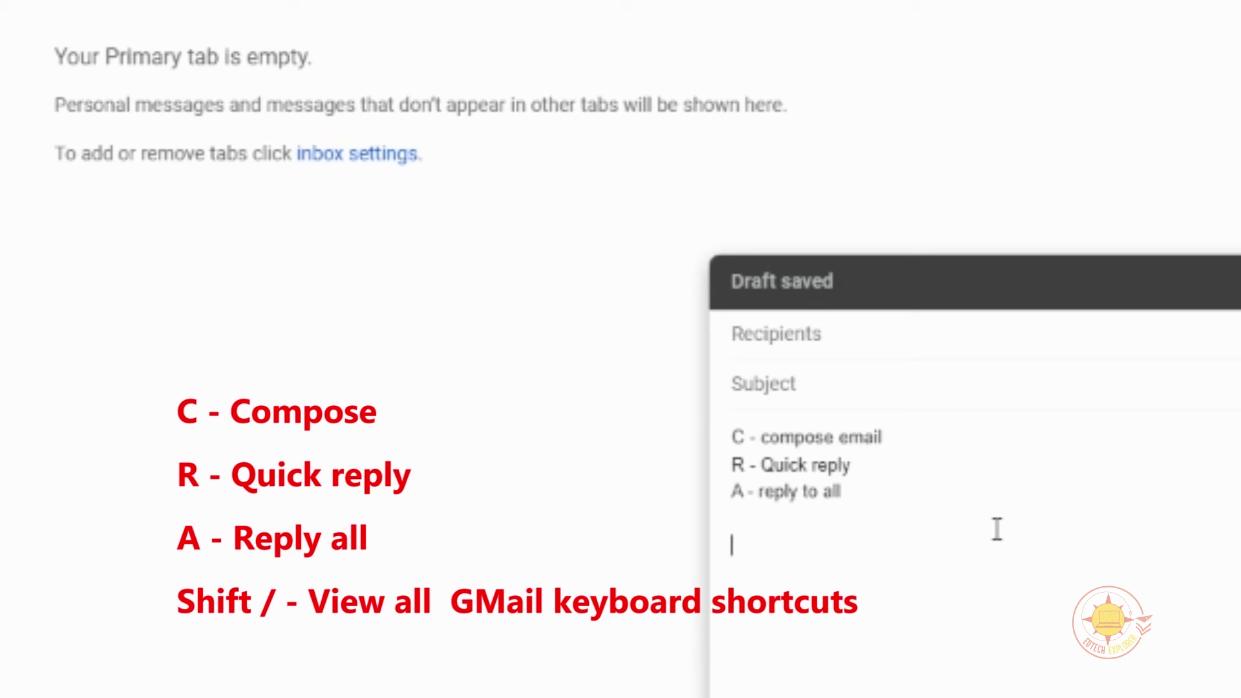
{"action": "type", "text": "shift"}
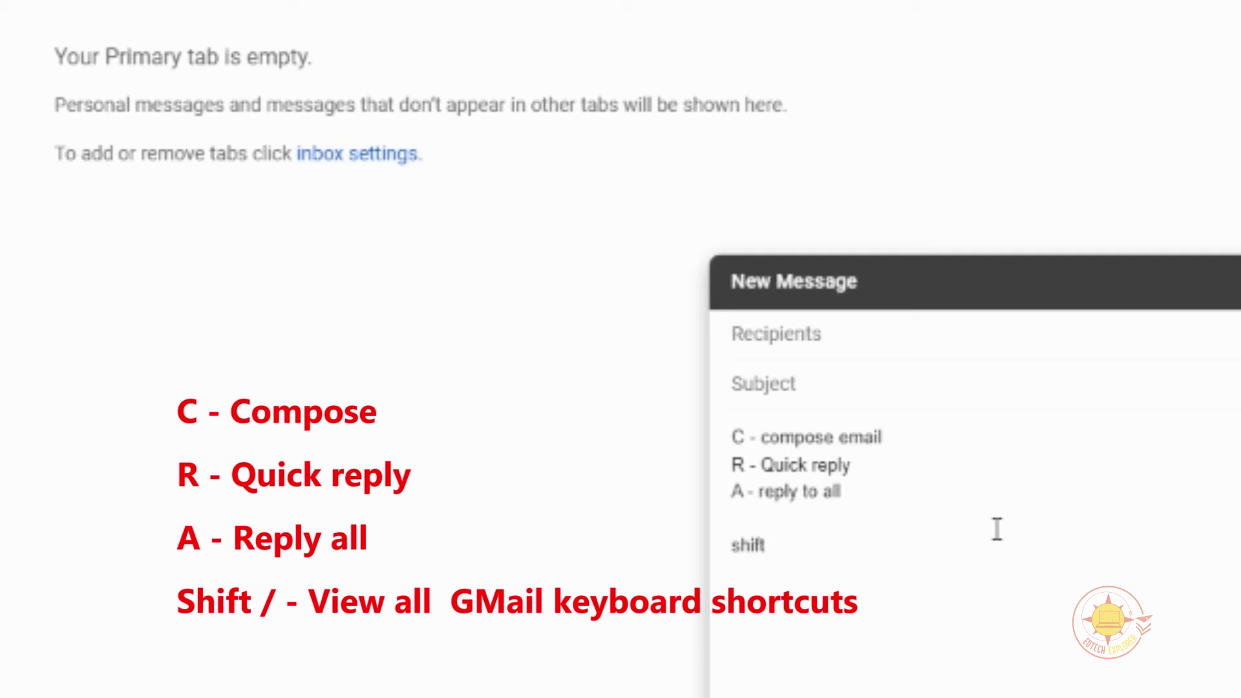
{"action": "type", "text": " /"}
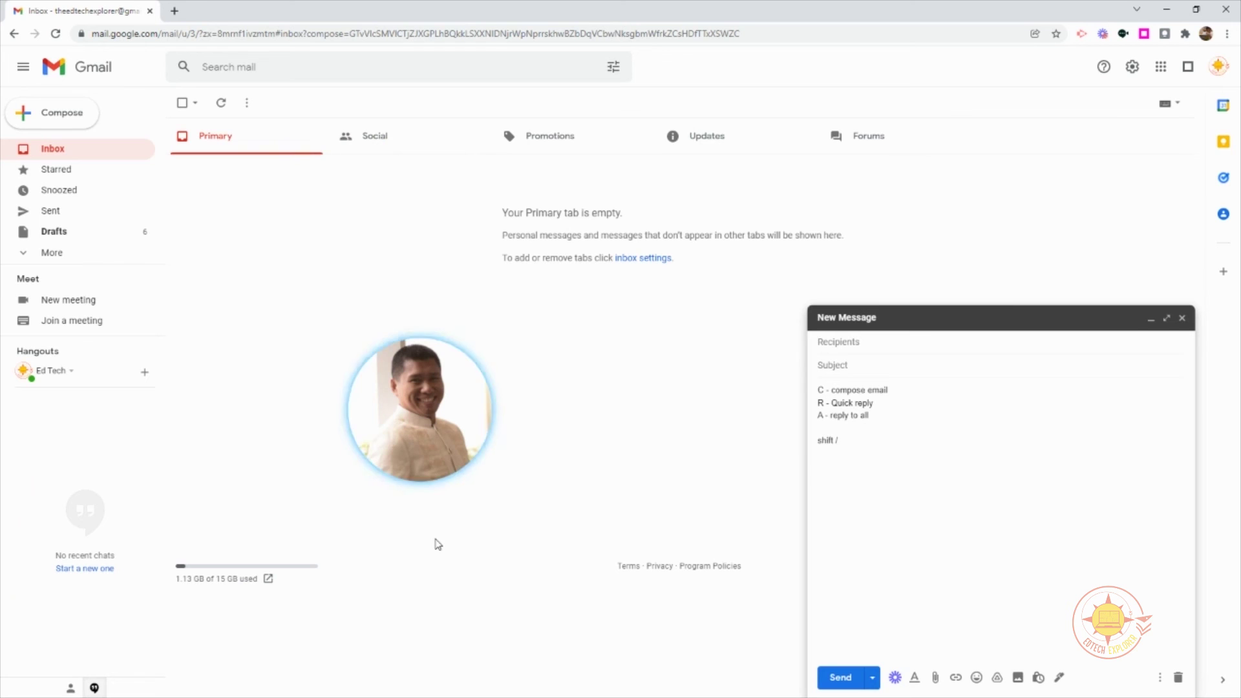
Step: Show the Keyboard shortcuts help overlay over the draft using Shift+/
{"action": "key", "text": "shift+slash"}
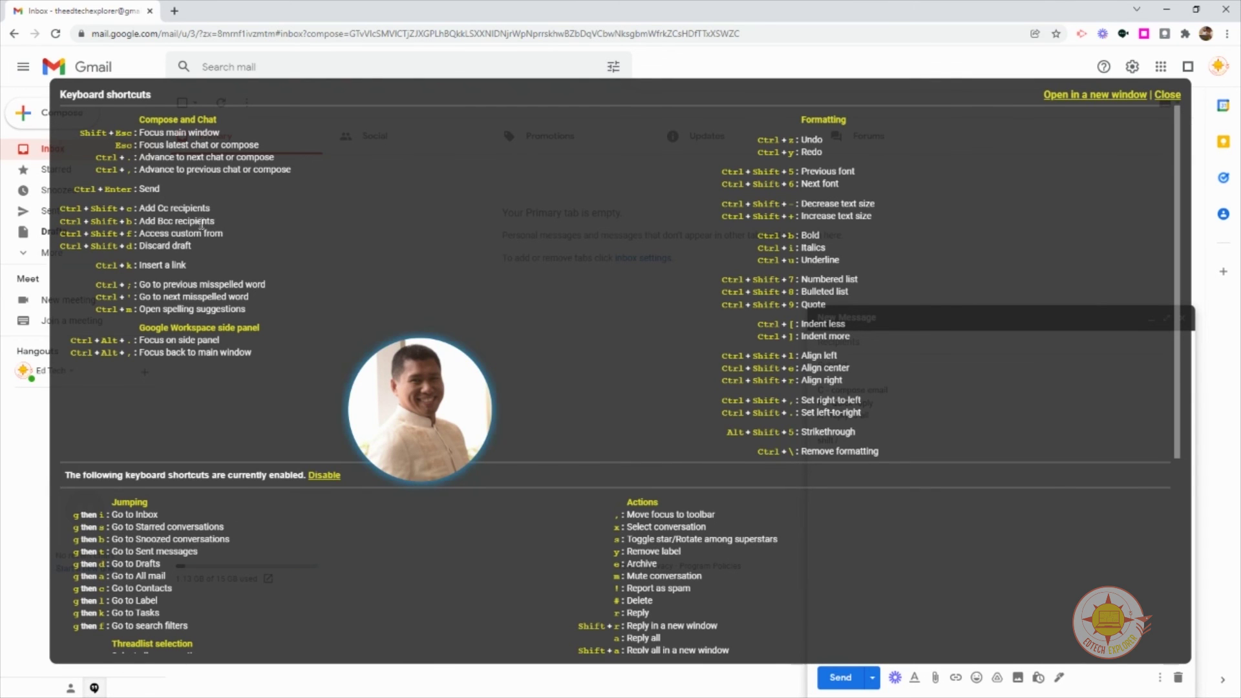
{"action": "left_click", "coordinate": [200, 223]}
{"action": "left_click", "coordinate": [847, 291]}
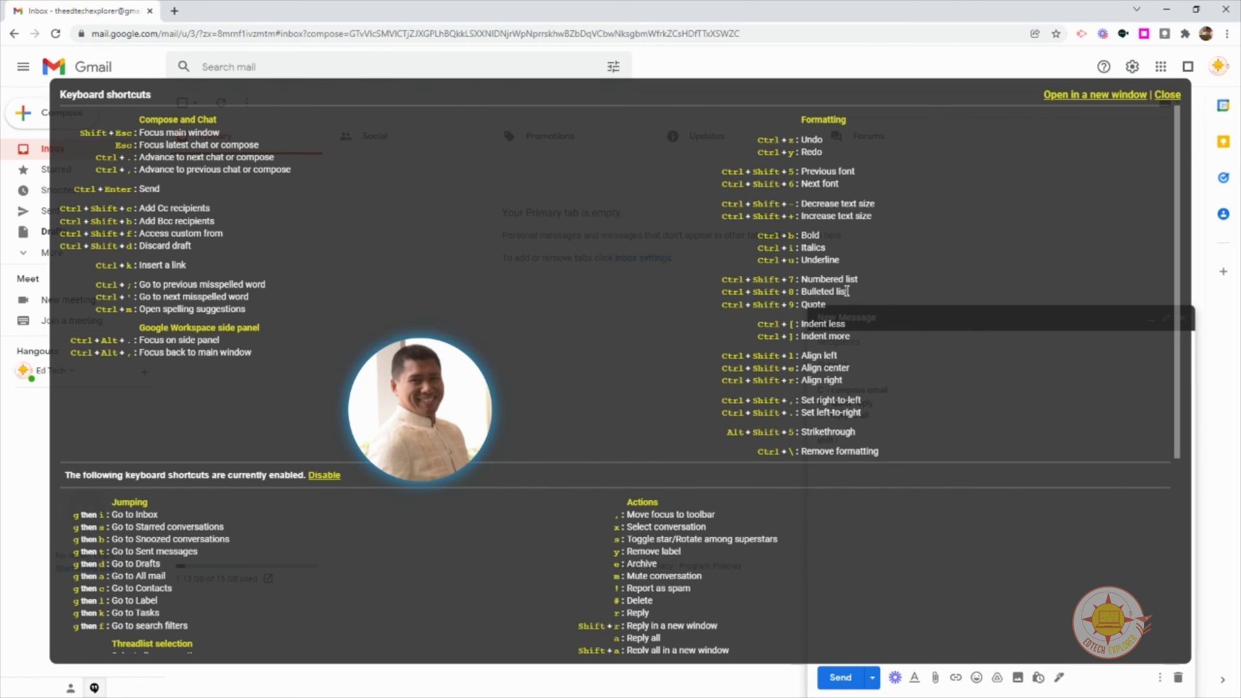